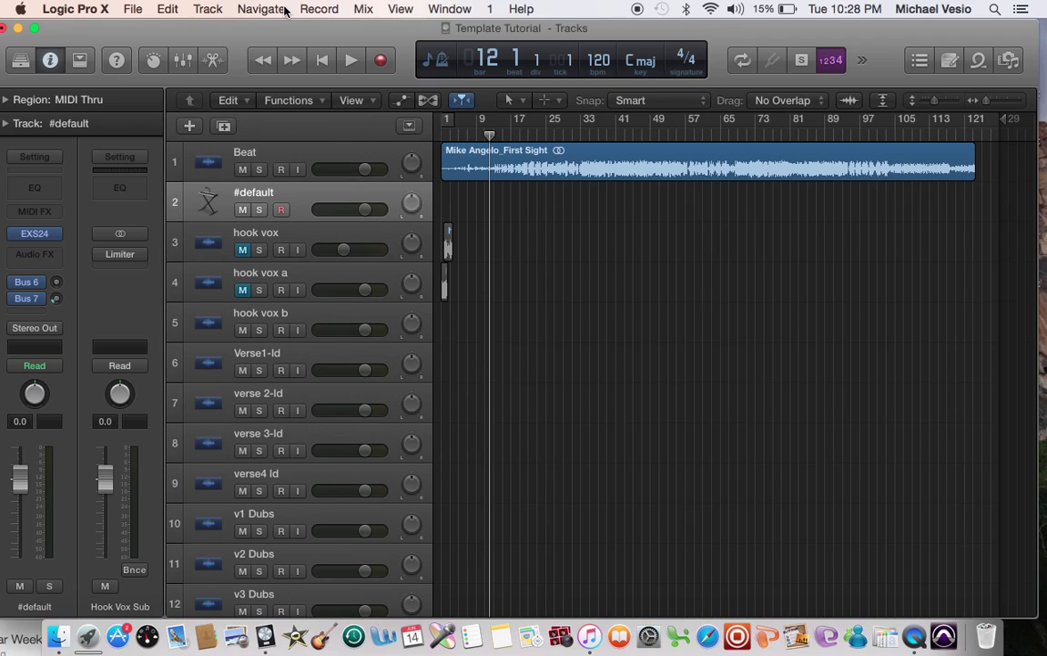
Select the Beat track header so its audio region is selected too.
{"action": "left_click", "coordinate": [313, 144]}
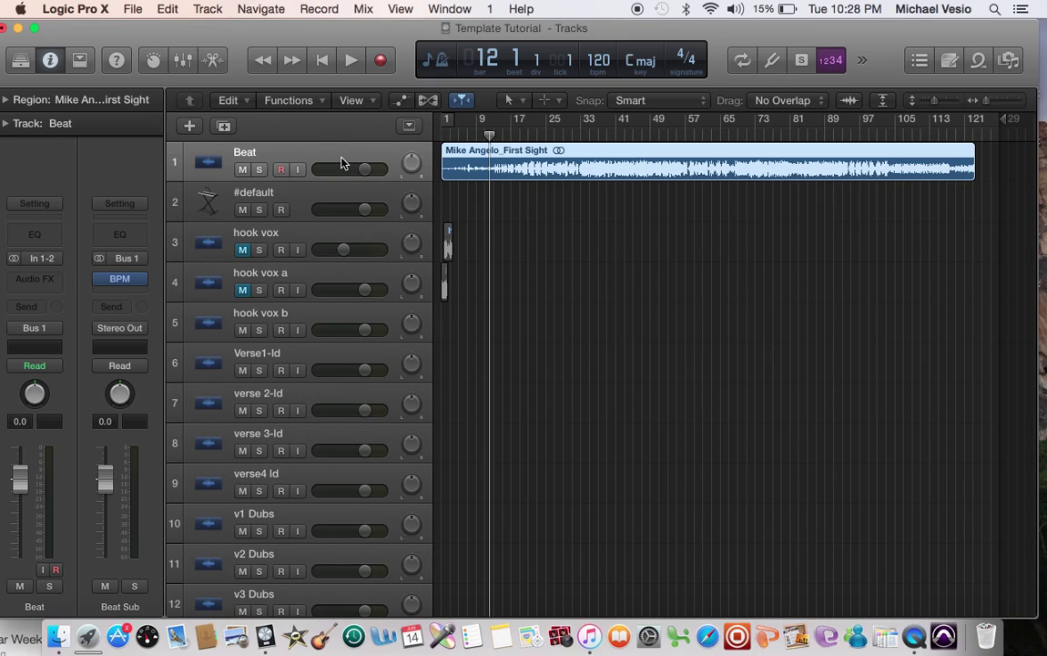
Switch the LCD readout to Custom mode, showing tempo 120.0000 and 4/4.
{"action": "left_click", "coordinate": [319, 153]}
{"action": "left_click", "coordinate": [449, 71]}
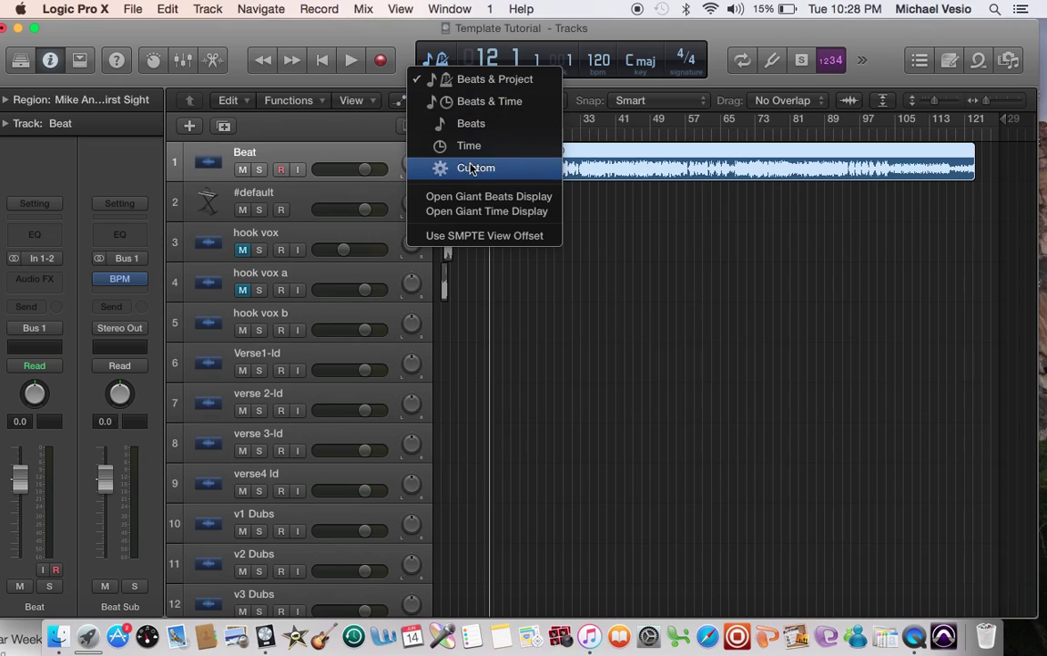
{"action": "key", "text": "Escape"}
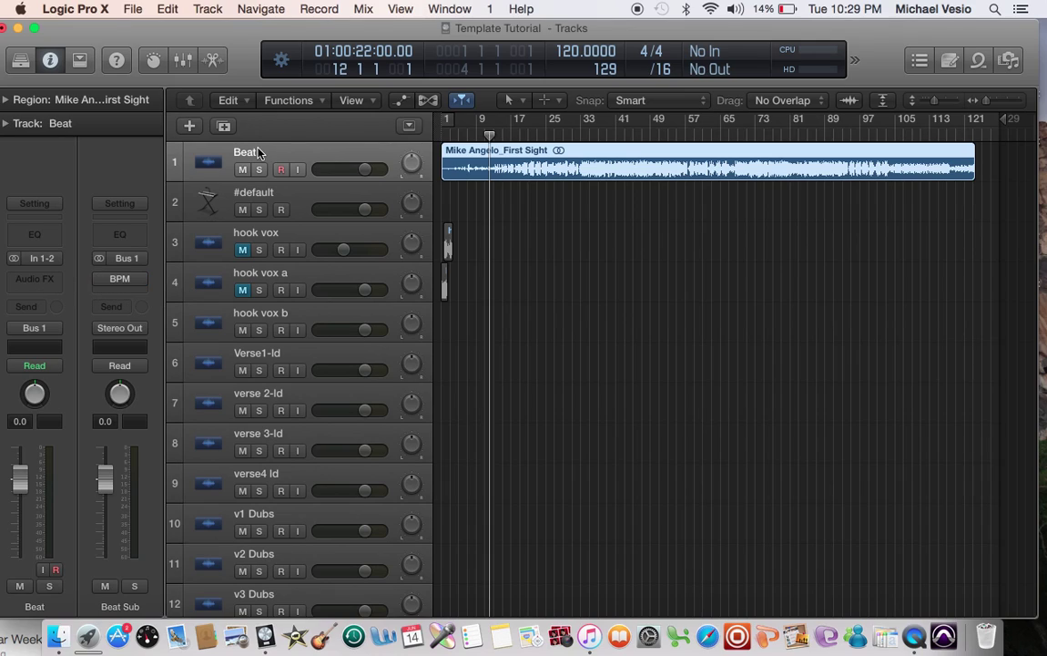
Insert Metering > BPM Counter > Stereo on the Beat channel and start playback.
{"action": "left_click", "coordinate": [34, 280]}
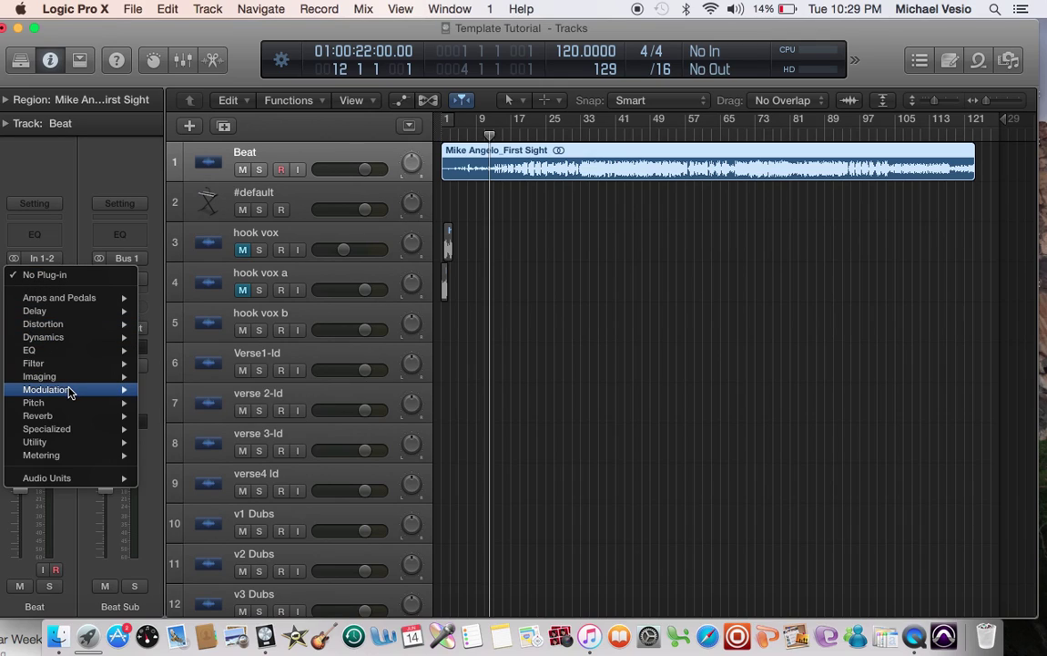
{"action": "mouse_move", "coordinate": [73, 455]}
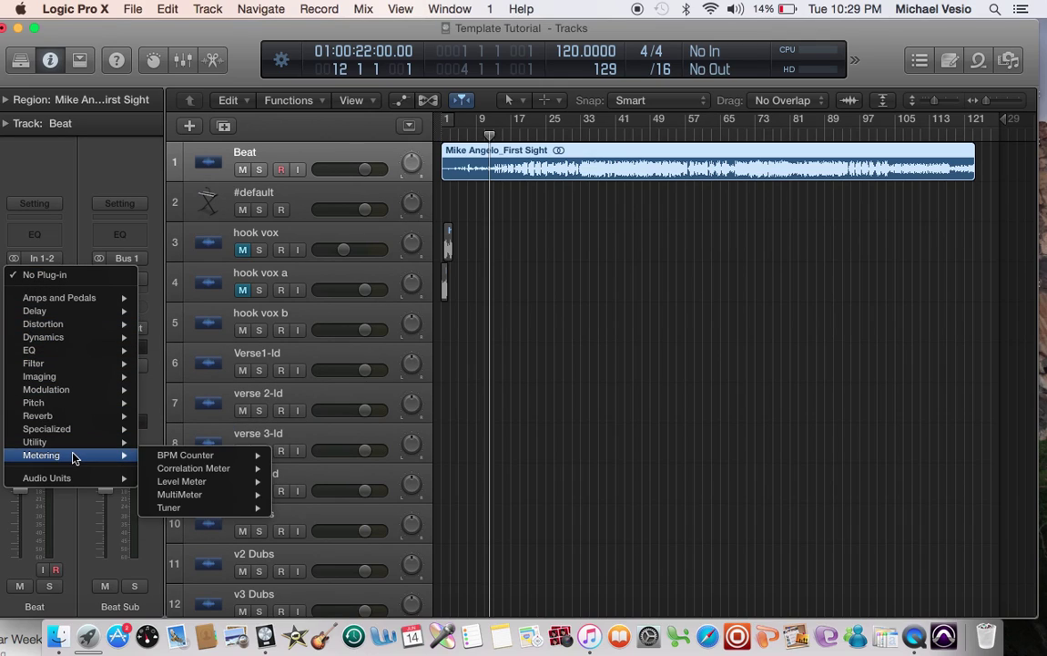
{"action": "mouse_move", "coordinate": [205, 463]}
{"action": "left_click", "coordinate": [302, 456]}
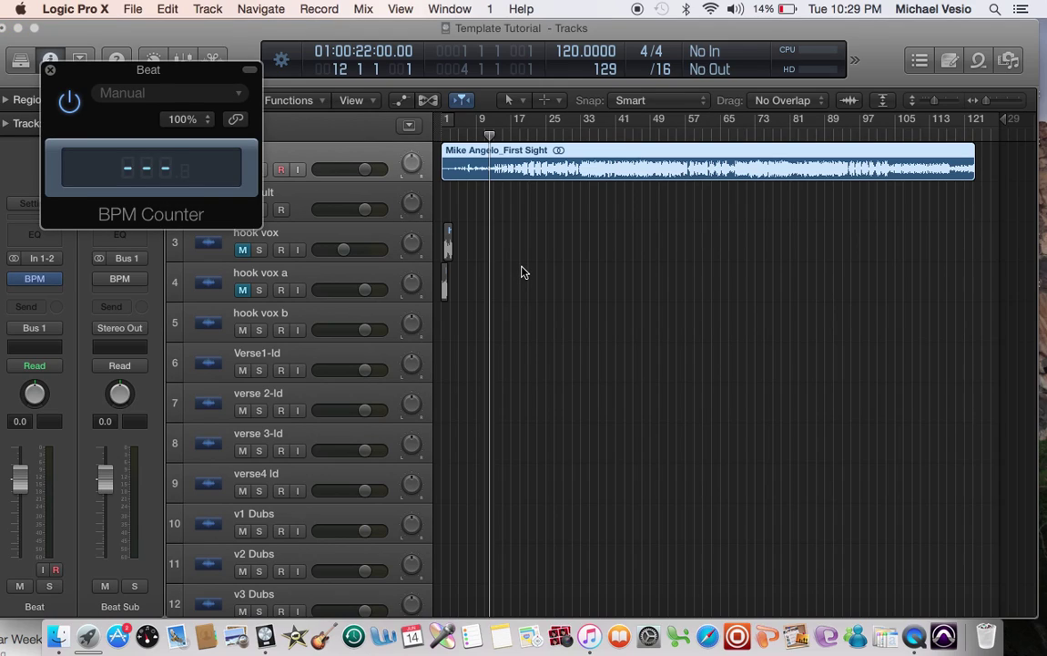
{"action": "key", "text": "space"}
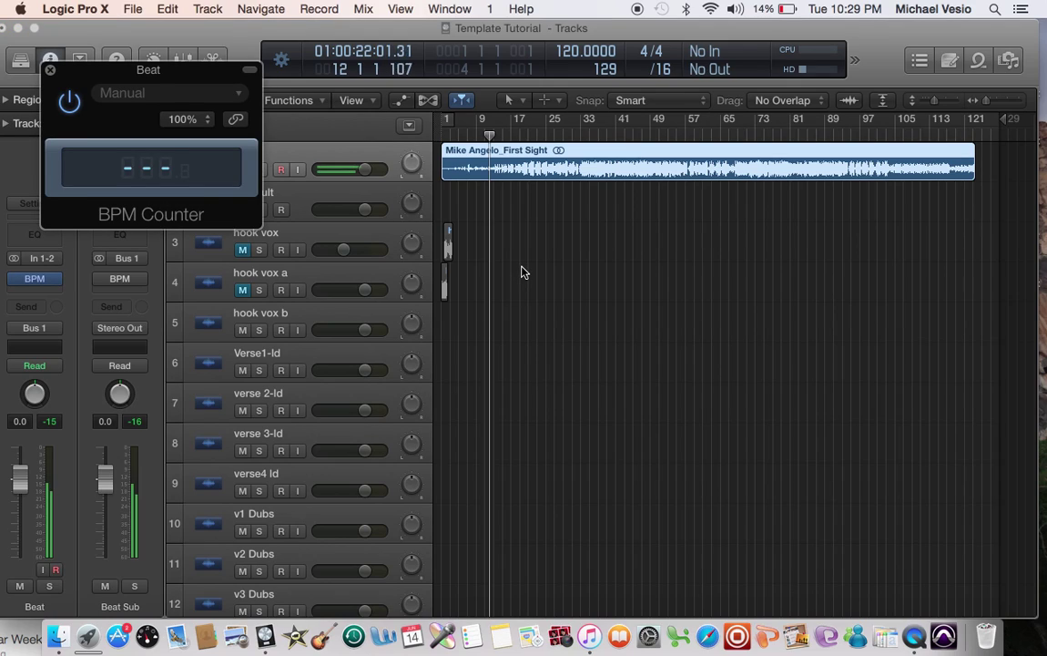
Move the playhead later into the beat and play until the BPM Counter reads 78.4.
{"action": "left_click", "coordinate": [507, 136]}
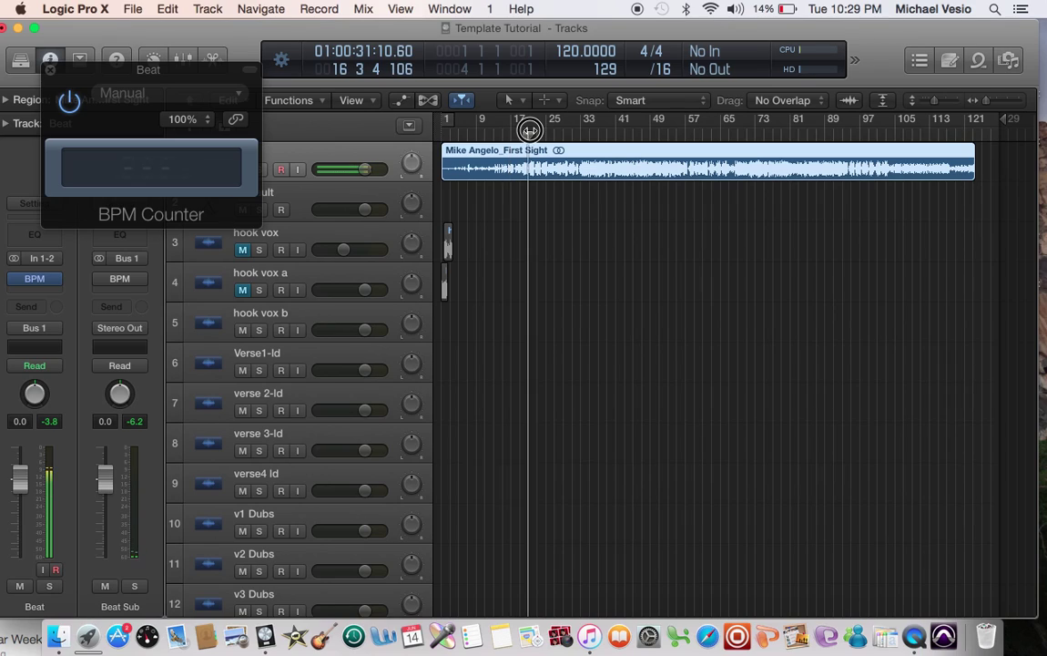
{"action": "left_click_drag", "start_coordinate": [529, 132], "coordinate": [522, 138]}
{"action": "key", "text": "space"}
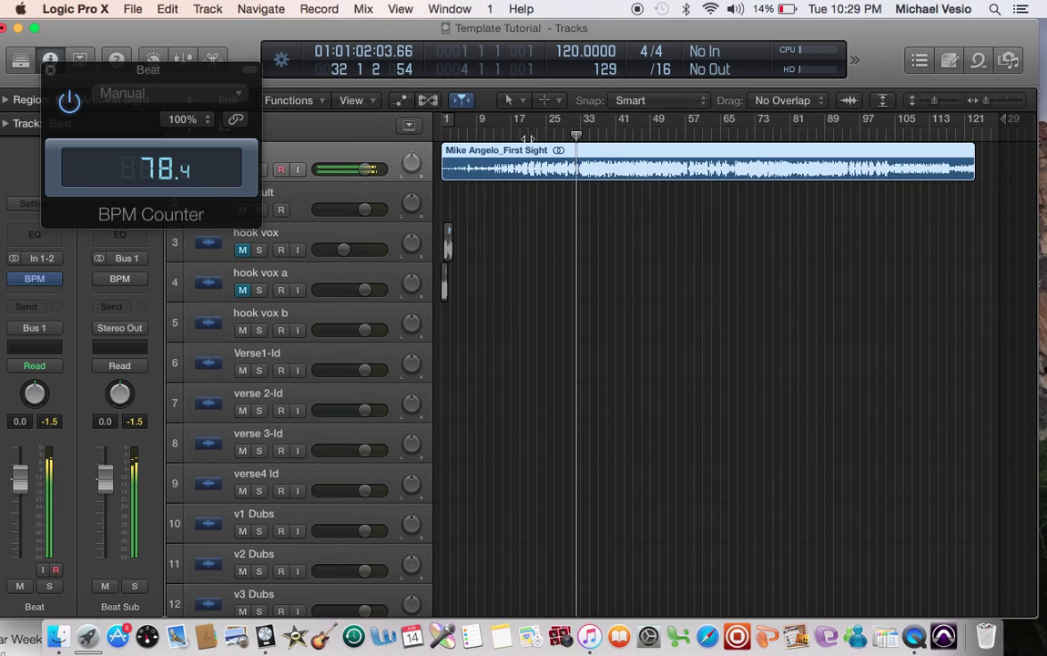
Enter 78.5 as the project tempo in the LCD.
{"action": "double_click", "coordinate": [565, 51]}
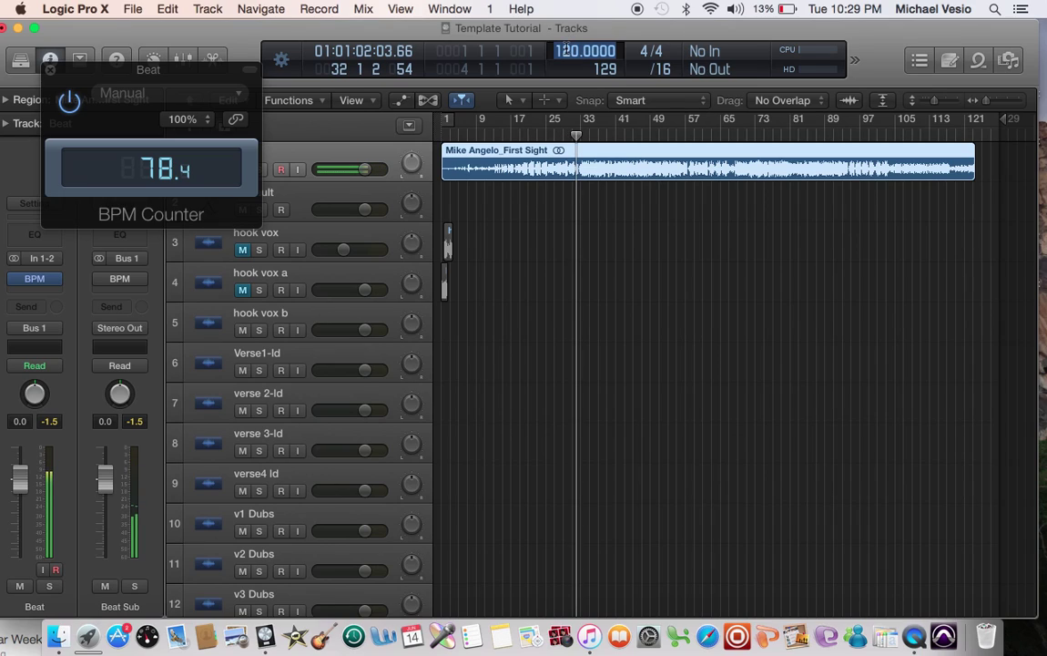
{"action": "type", "text": "778"}
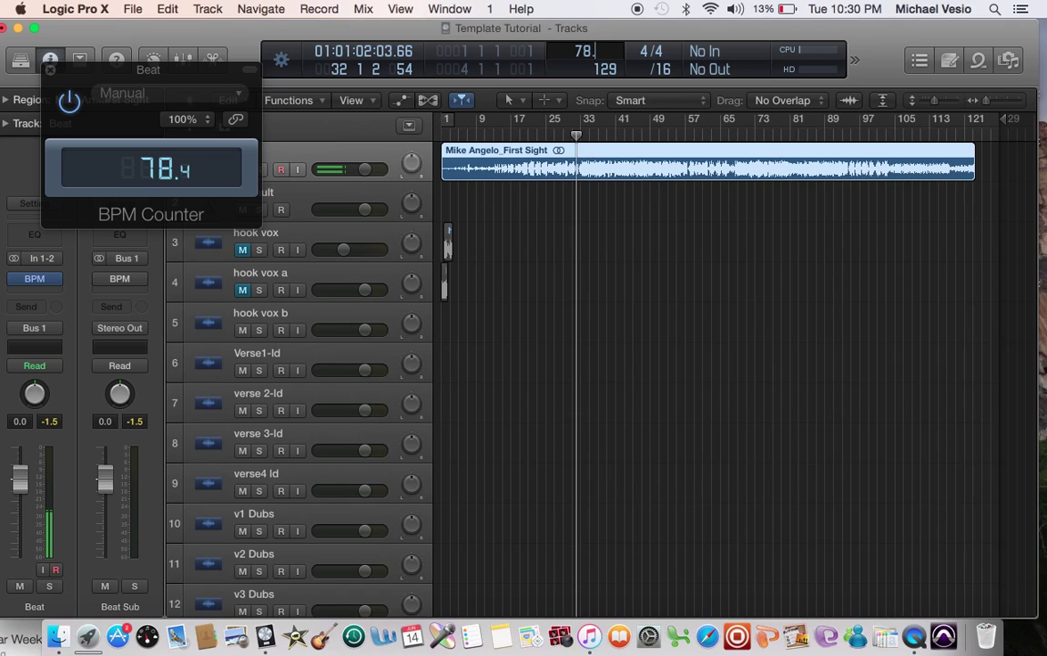
{"action": "type", "text": ".5"}
{"action": "key", "text": "Return"}
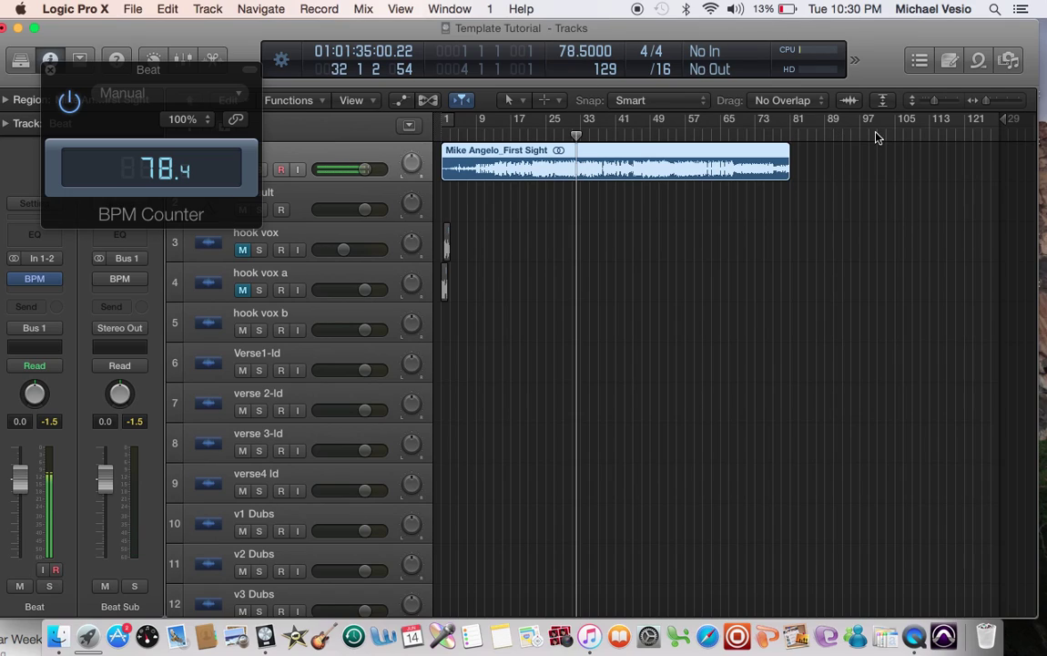
{"action": "left_click", "coordinate": [856, 62]}
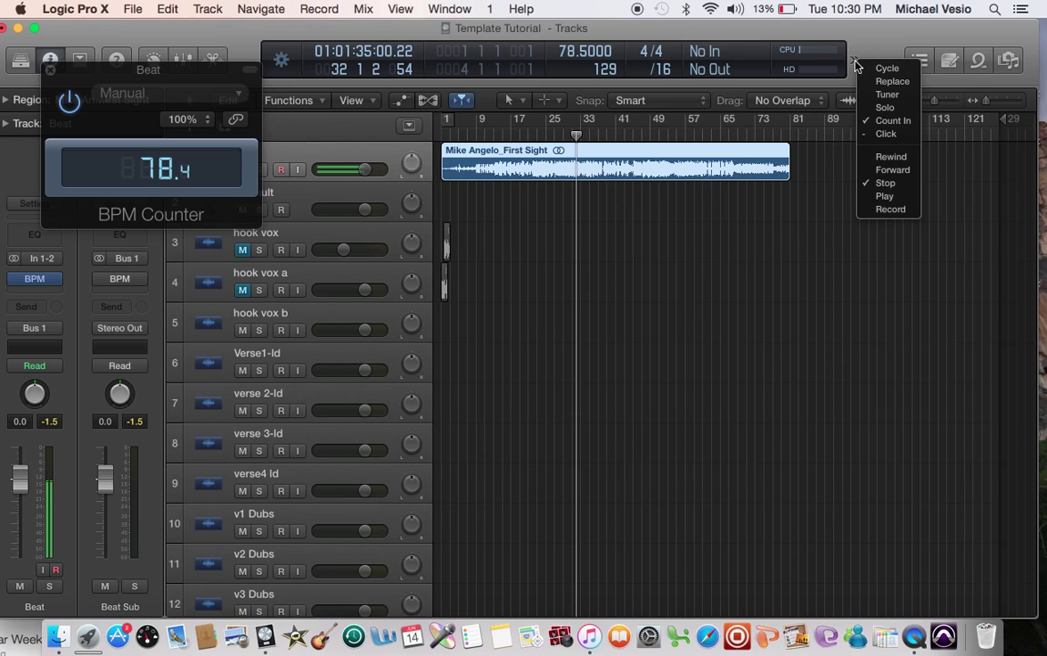
{"action": "left_click", "coordinate": [888, 134]}
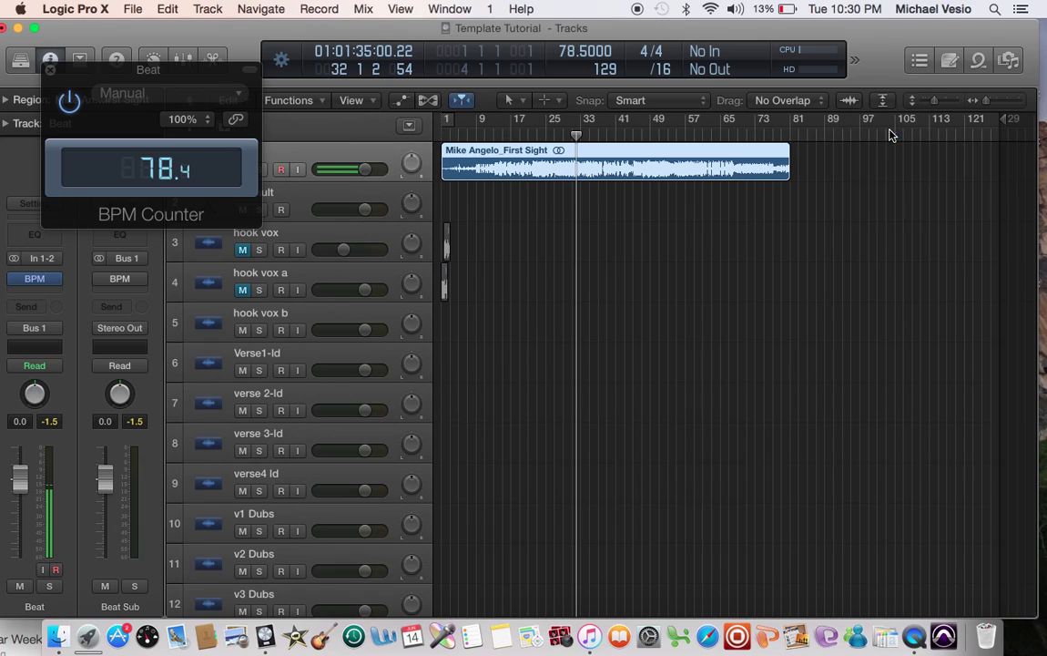
Play the beat from the project start and zoom in horizontally and vertically on its waveform.
{"action": "key", "text": "Return"}
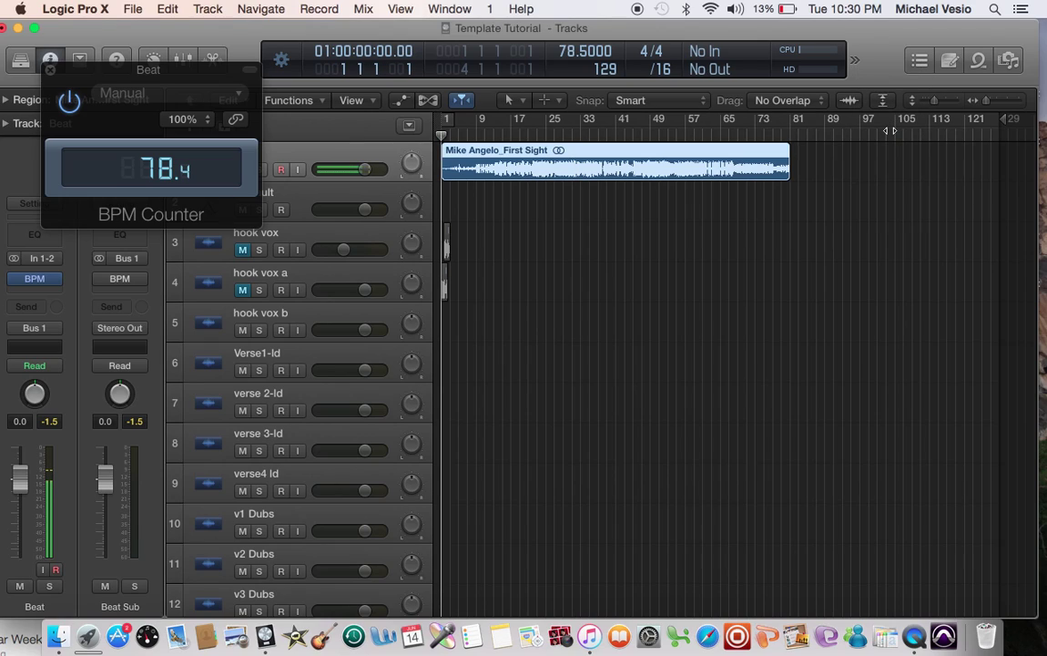
{"action": "key", "text": "space"}
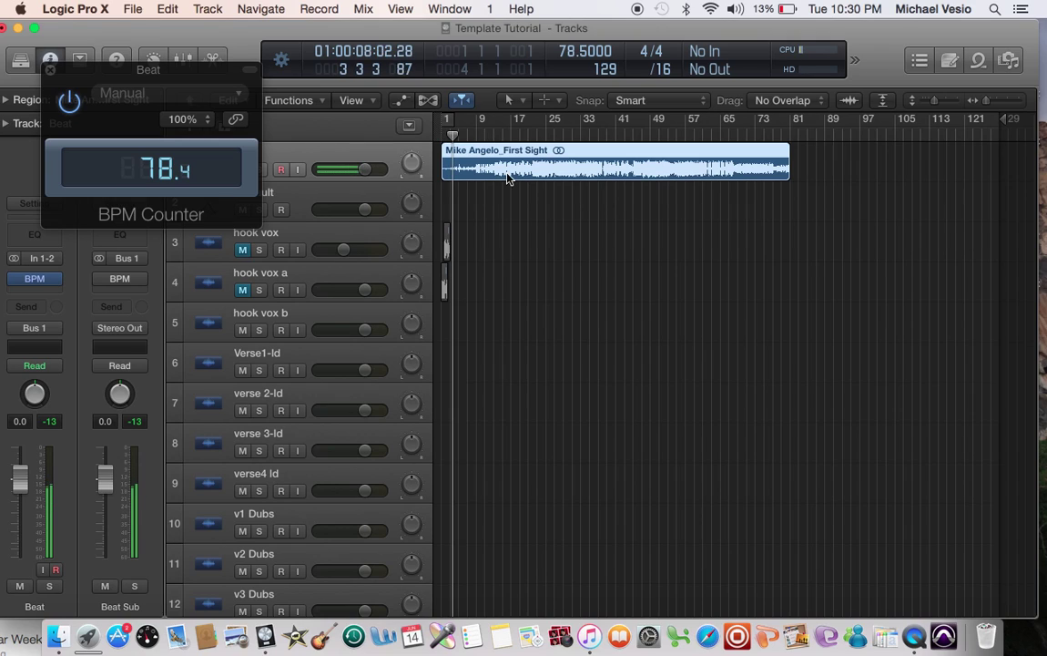
{"action": "key", "text": "super+Right"}
{"action": "key", "text": "super+Right"}
{"action": "key", "text": "super+Right"}
{"action": "key", "text": "super+Left"}
{"action": "key", "text": "super+Left"}
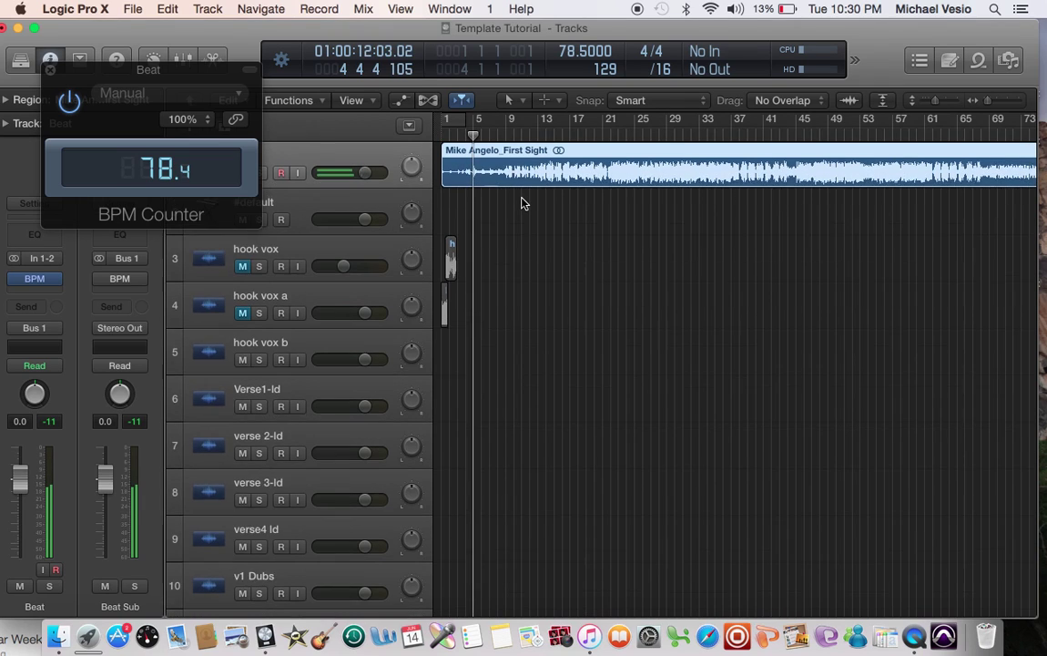
{"action": "key", "text": "super+Down"}
{"action": "key", "text": "super+Down"}
{"action": "key", "text": "super+Down"}
{"action": "key", "text": "super+Right"}
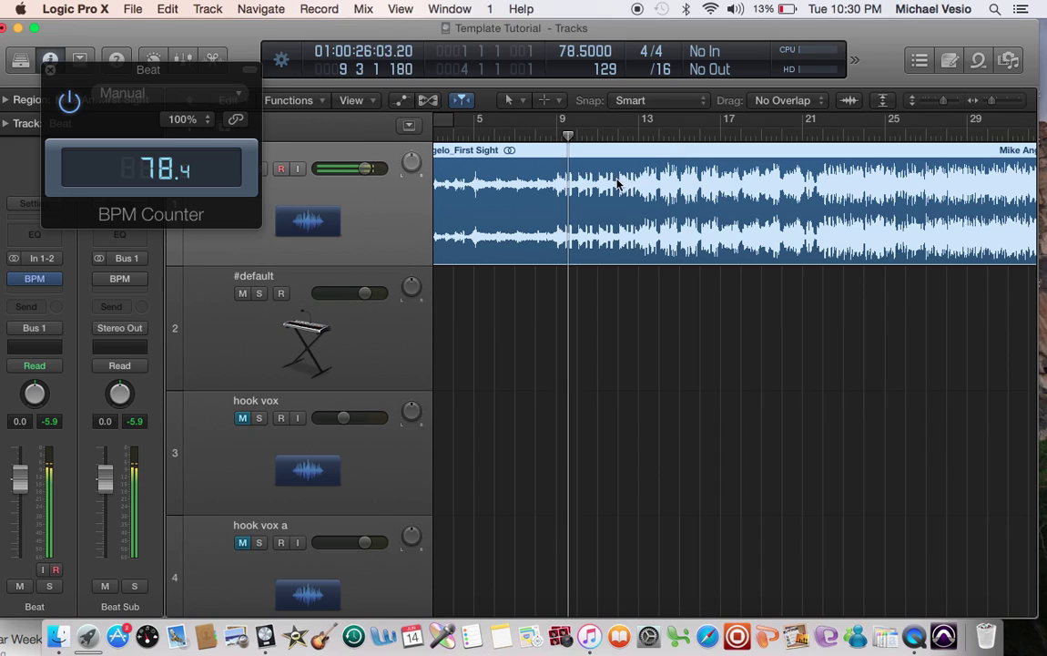
Move the Beat region to begin at bar 9, nudge it onto bar 17, and play to check.
{"action": "left_click_drag", "start_coordinate": [571, 133], "coordinate": [557, 135]}
{"action": "scroll", "coordinate": [675, 318], "scroll_direction": "up", "scroll_amount": 6}
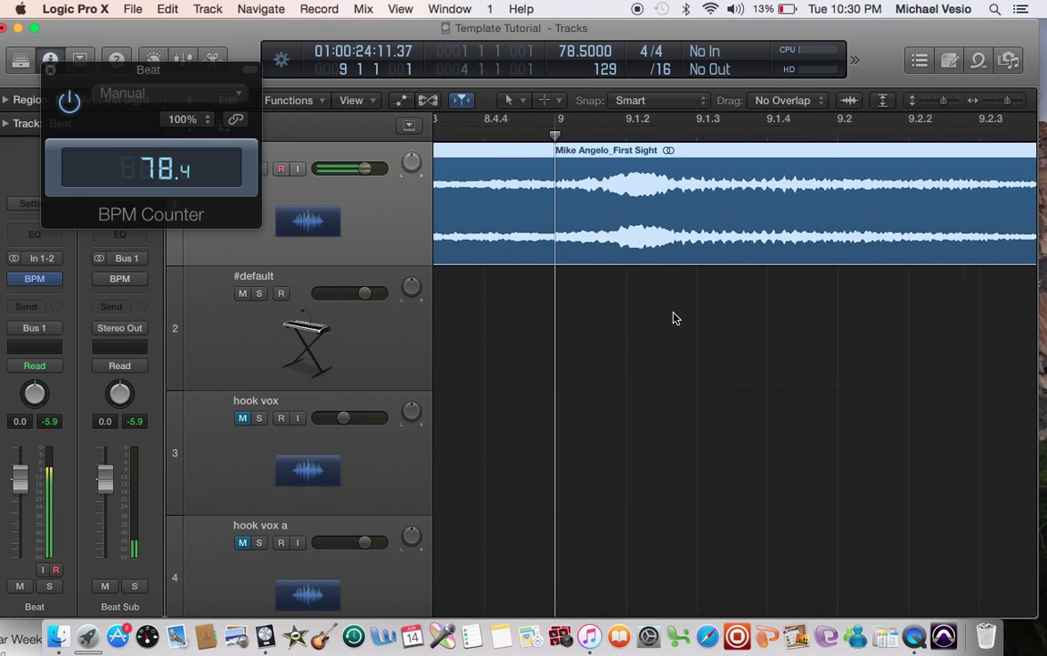
{"action": "scroll", "coordinate": [673, 292], "scroll_direction": "down", "scroll_amount": 1}
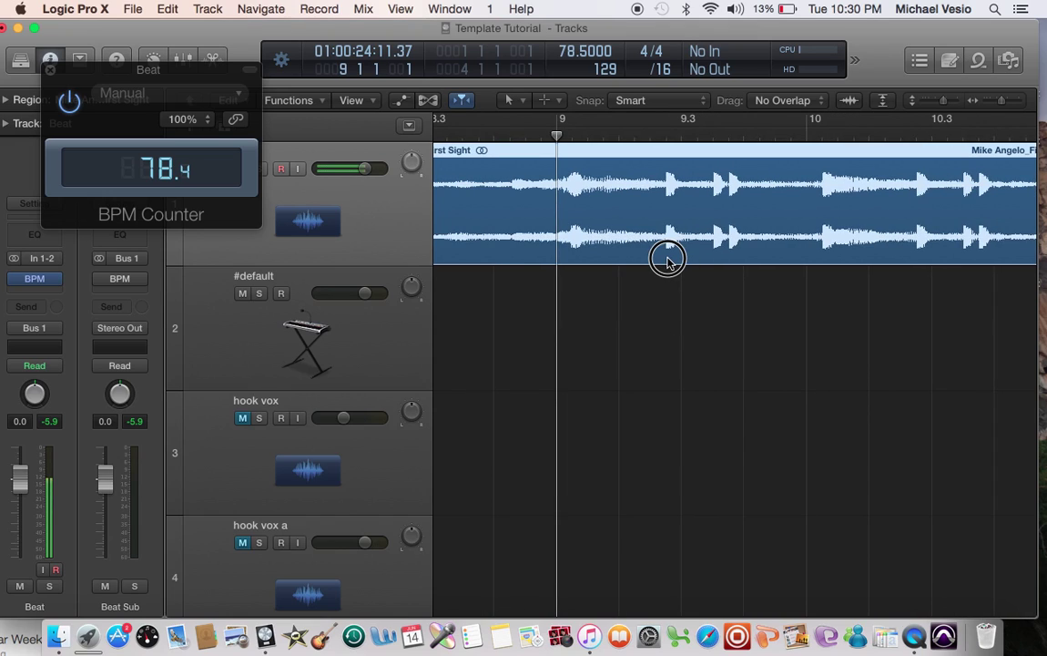
{"action": "left_click_drag", "start_coordinate": [668, 260], "coordinate": [561, 269]}
{"action": "scroll", "coordinate": [565, 267], "scroll_direction": "down", "scroll_amount": 8}
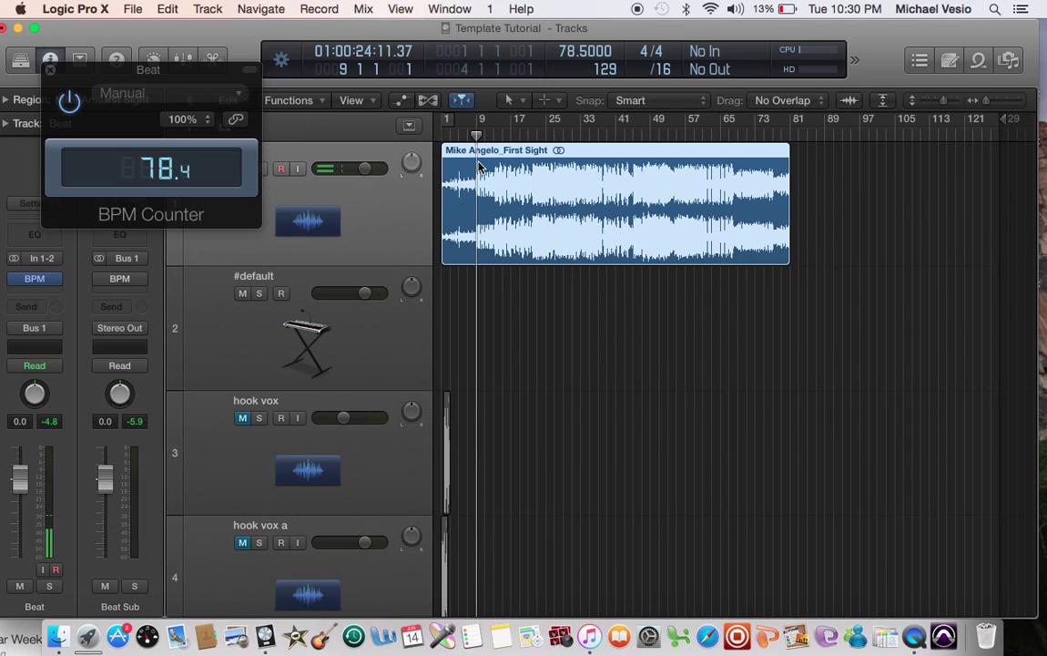
{"action": "left_click_drag", "start_coordinate": [485, 169], "coordinate": [511, 137]}
{"action": "scroll", "coordinate": [556, 230], "scroll_direction": "up", "scroll_amount": 10}
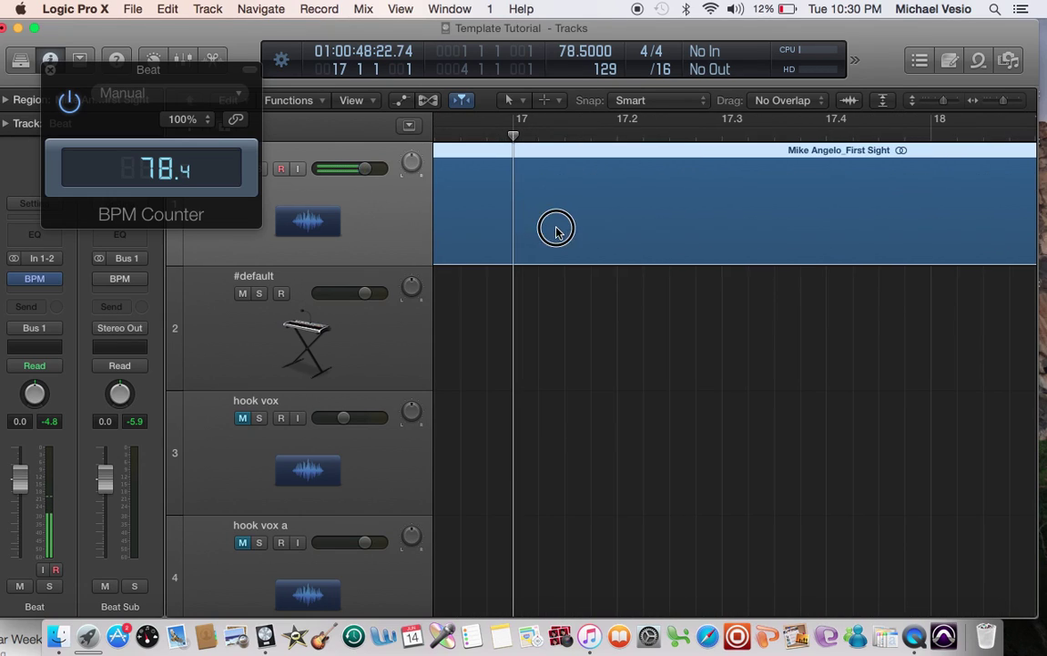
{"action": "mouse_move", "coordinate": [555, 229]}
{"action": "left_mouse_down"}
{"action": "mouse_move", "coordinate": [538, 227]}
{"action": "mouse_move", "coordinate": [547, 228]}
{"action": "left_mouse_up"}
{"action": "scroll", "coordinate": [546, 229], "scroll_direction": "down", "scroll_amount": 10}
{"action": "key", "text": "space"}
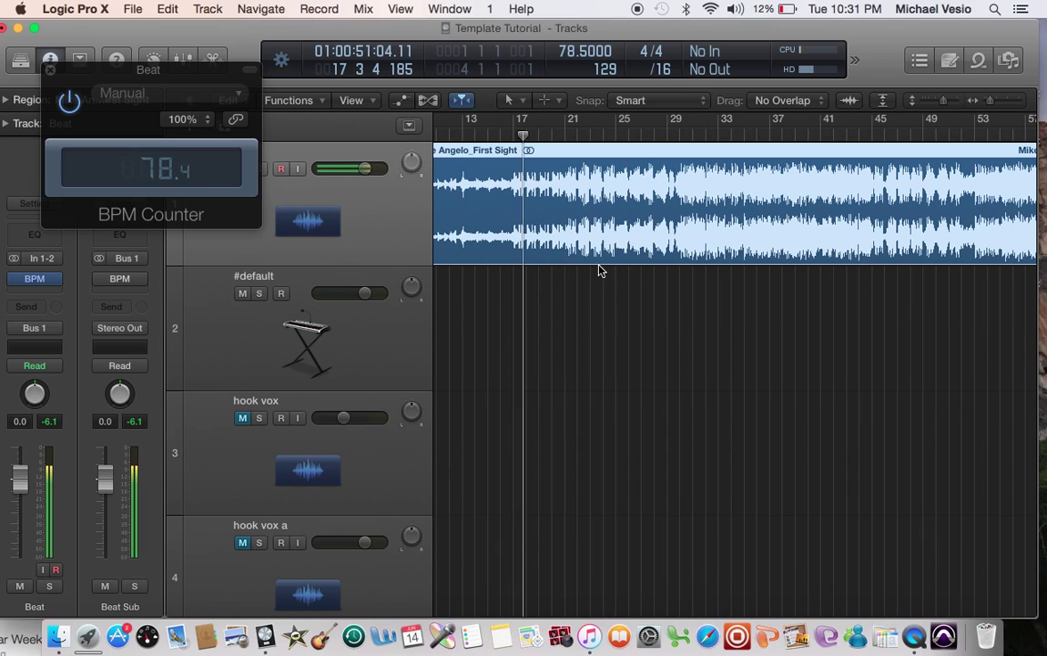
At bar 18, shift the region slightly earlier onto the grid and lower the Beat track to -5.7 dB.
{"action": "scroll", "coordinate": [600, 271], "scroll_direction": "up", "scroll_amount": 10}
{"action": "scroll", "coordinate": [599, 271], "scroll_direction": "down", "scroll_amount": 6}
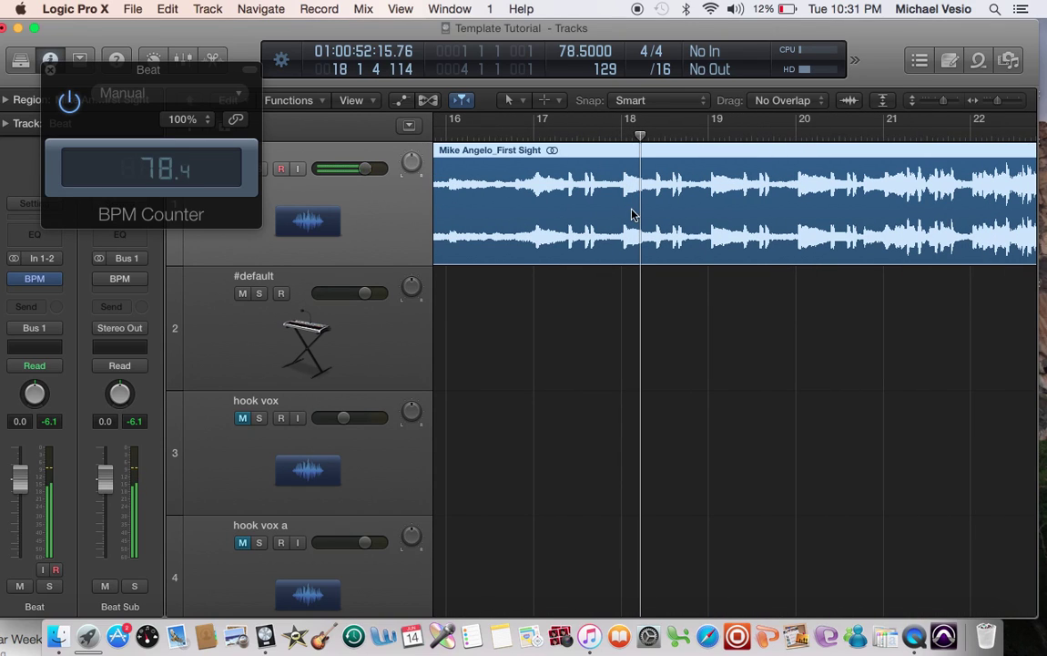
{"action": "left_click", "coordinate": [623, 127]}
{"action": "scroll", "coordinate": [685, 221], "scroll_direction": "up", "scroll_amount": 6}
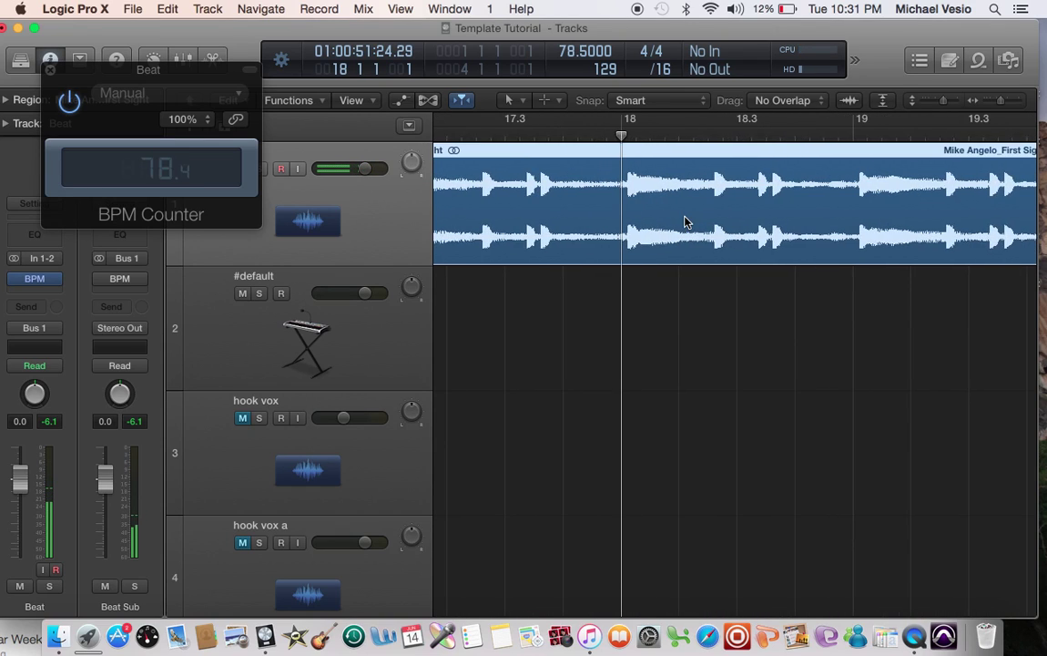
{"action": "left_click", "coordinate": [682, 218]}
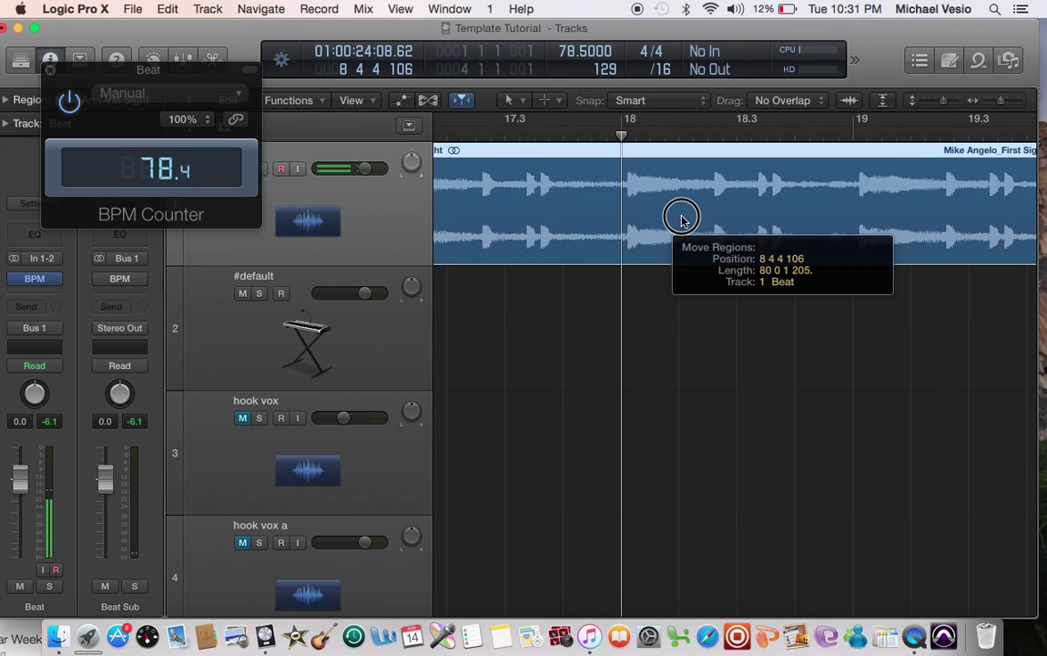
{"action": "left_click_drag", "start_coordinate": [682, 218], "coordinate": [654, 220]}
{"action": "scroll", "coordinate": [681, 220], "scroll_direction": "up", "scroll_amount": 6}
{"action": "scroll", "coordinate": [654, 220], "scroll_direction": "down", "scroll_amount": 6}
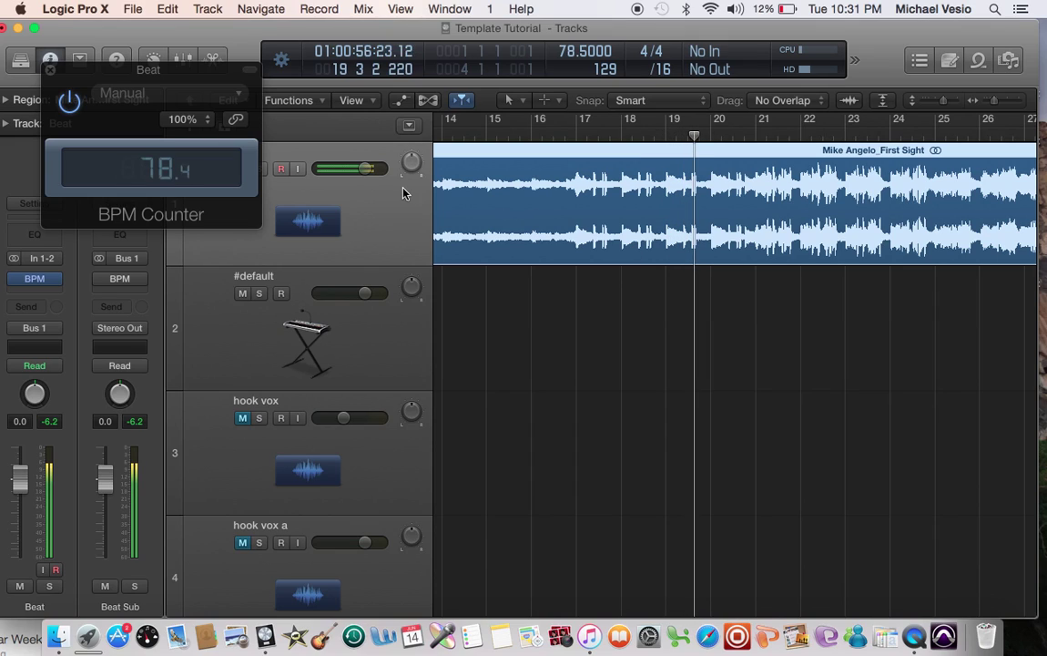
{"action": "left_click_drag", "start_coordinate": [362, 168], "coordinate": [302, 175]}
{"action": "key", "text": "XF86AudioRaiseVolume"}
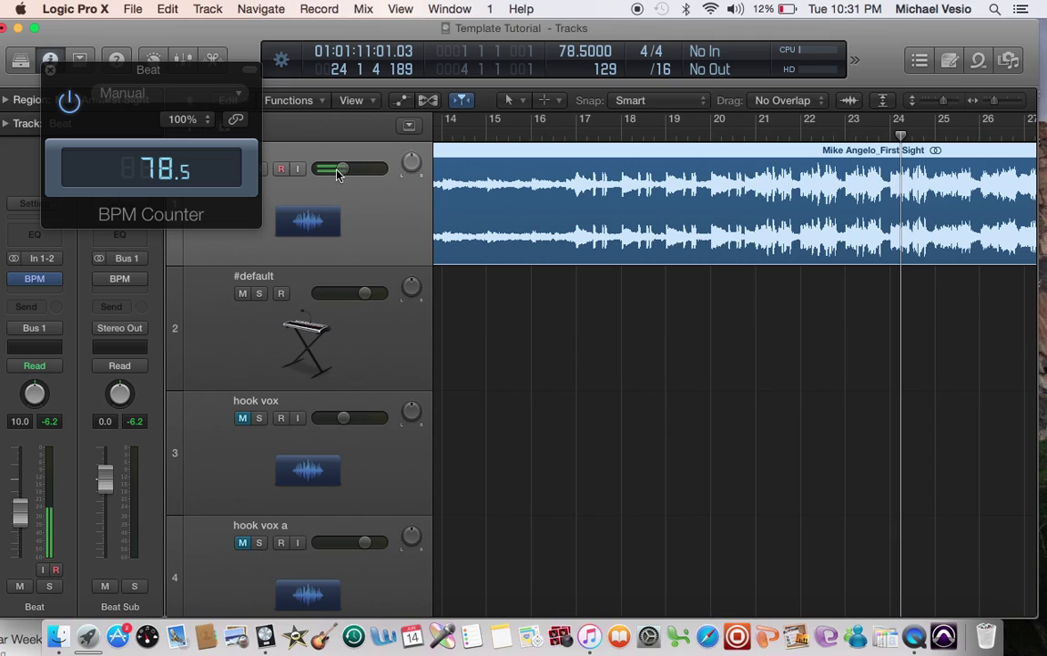
Pull the Beat track's volume fader further down while the beat plays.
{"action": "left_click_drag", "start_coordinate": [345, 175], "coordinate": [330, 175]}
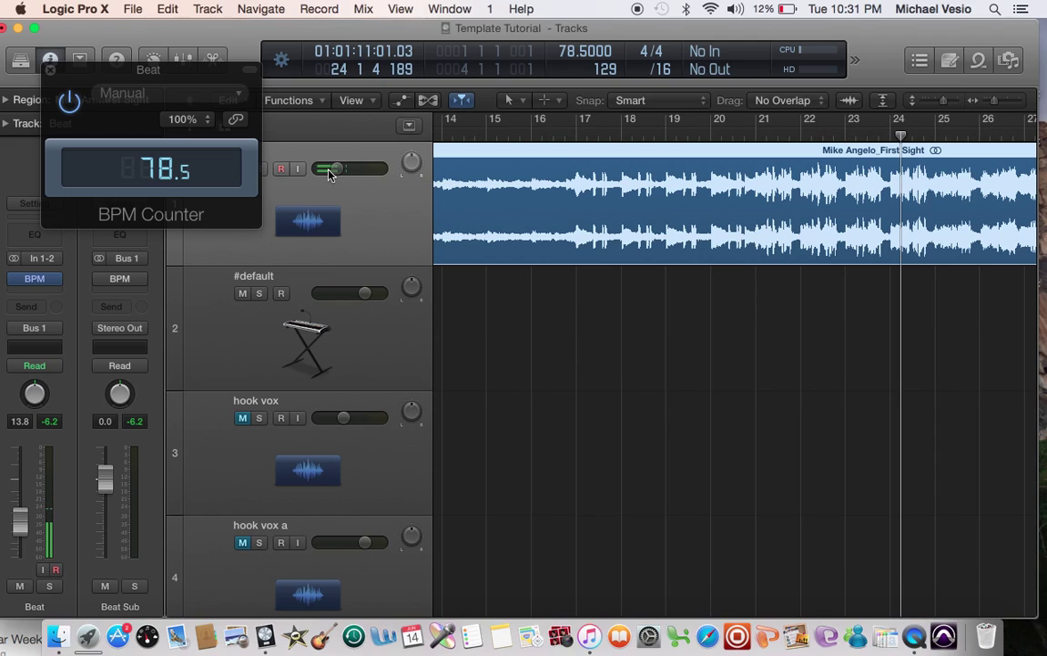
{"action": "left_click", "coordinate": [855, 61]}
{"action": "left_click", "coordinate": [873, 32]}
{"action": "key", "text": "space"}
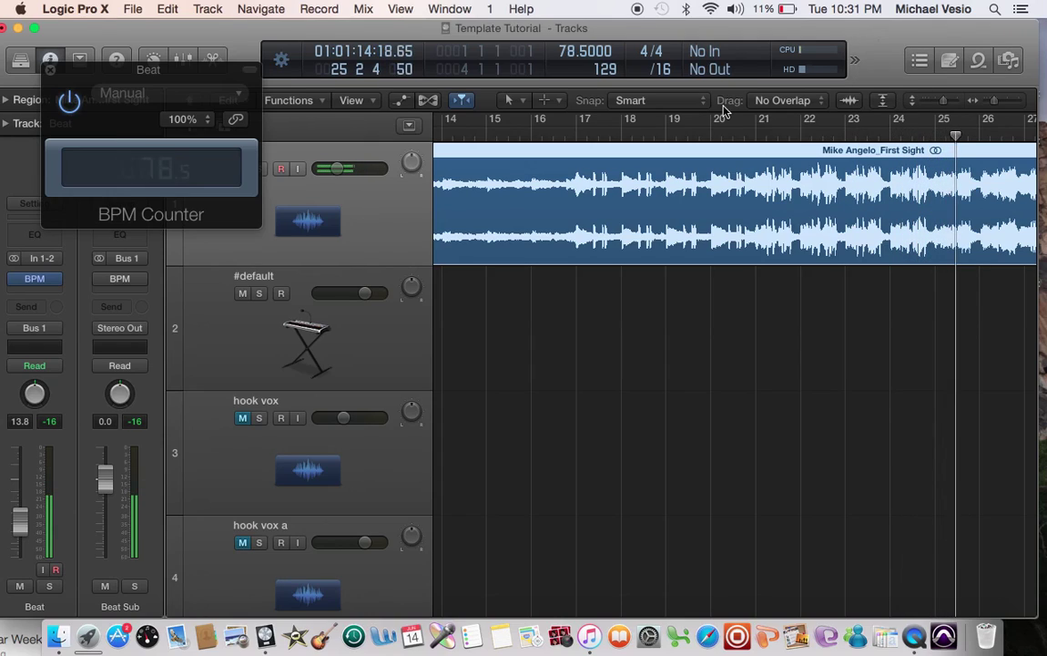
{"action": "mouse_move", "coordinate": [337, 169]}
{"action": "left_mouse_down"}
{"action": "mouse_move", "coordinate": [312, 171]}
{"action": "mouse_move", "coordinate": [342, 173]}
{"action": "left_mouse_up"}
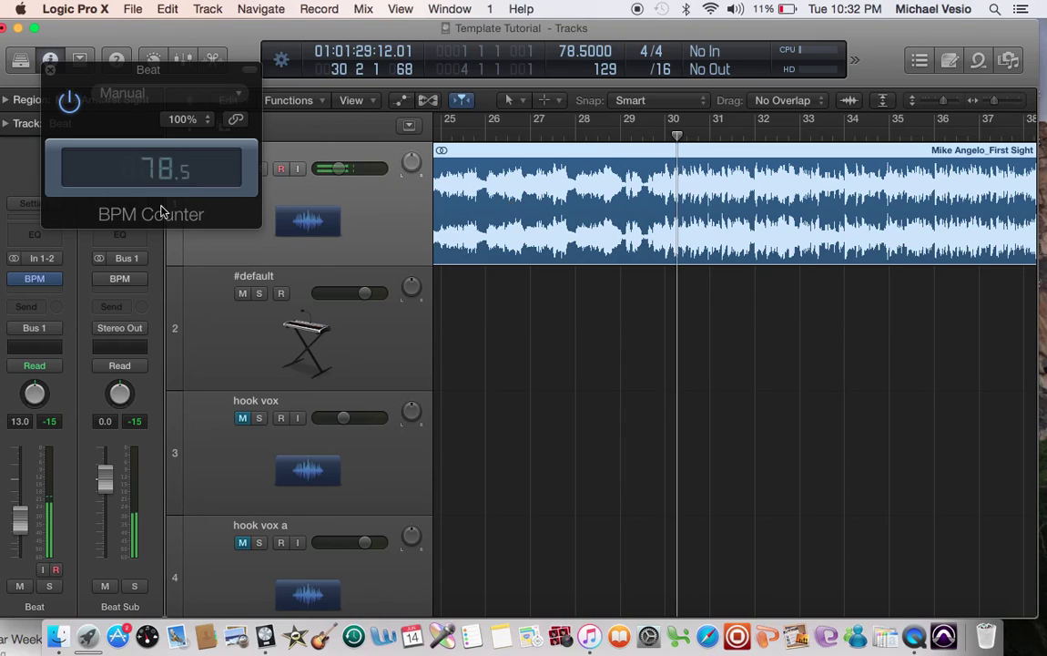
Close the BPM Counter window, zoom out to the whole region, and set a cycle from bar 17 to 25.
{"action": "left_click", "coordinate": [50, 69]}
{"action": "key", "text": "super+Left"}
{"action": "key", "text": "super+Left"}
{"action": "key", "text": "super+Left"}
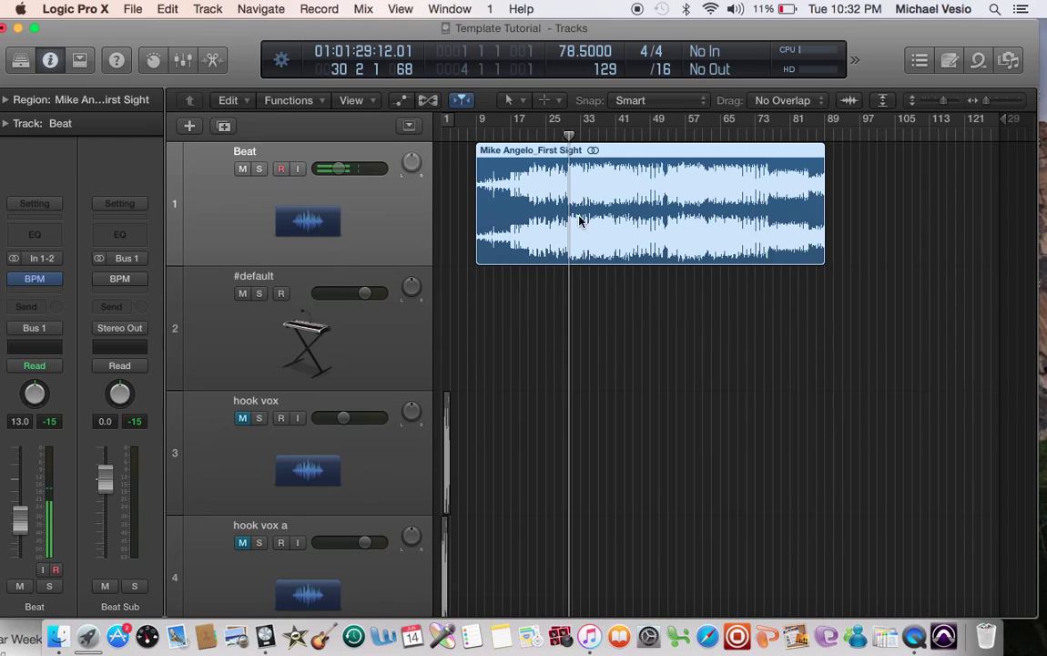
{"action": "key", "text": "super+Right"}
{"action": "key", "text": "super+Right"}
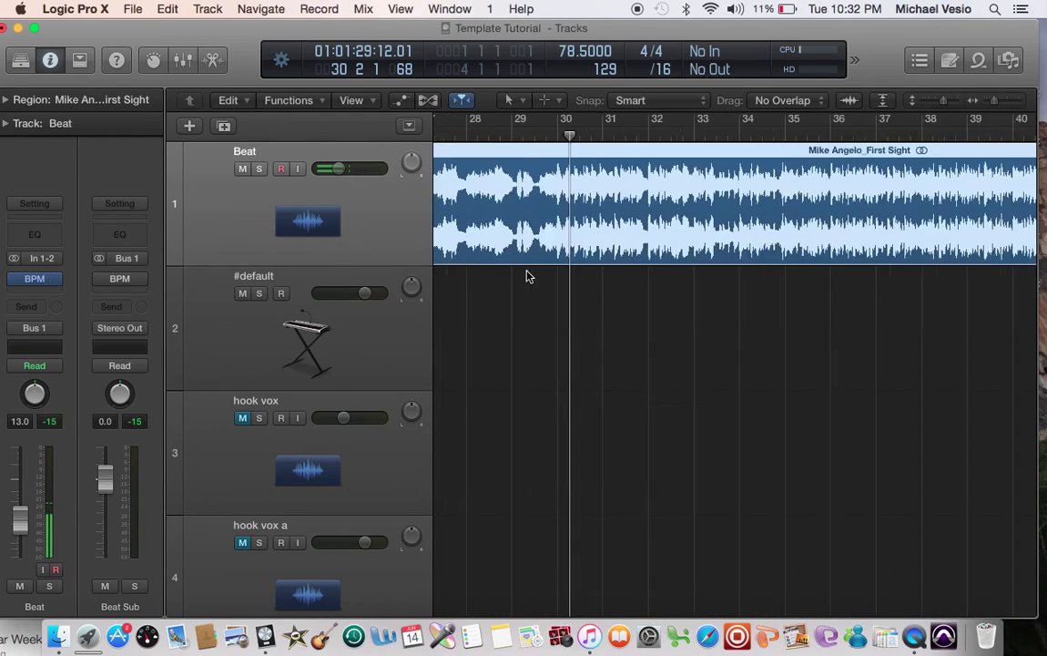
{"action": "key", "text": "super+Right"}
{"action": "scroll", "coordinate": [522, 342], "scroll_direction": "right", "scroll_amount": 10}
{"action": "scroll", "coordinate": [510, 346], "scroll_direction": "left", "scroll_amount": 15}
{"action": "key", "text": "super+Left"}
{"action": "key", "text": "super+Left"}
{"action": "key", "text": "super+Left"}
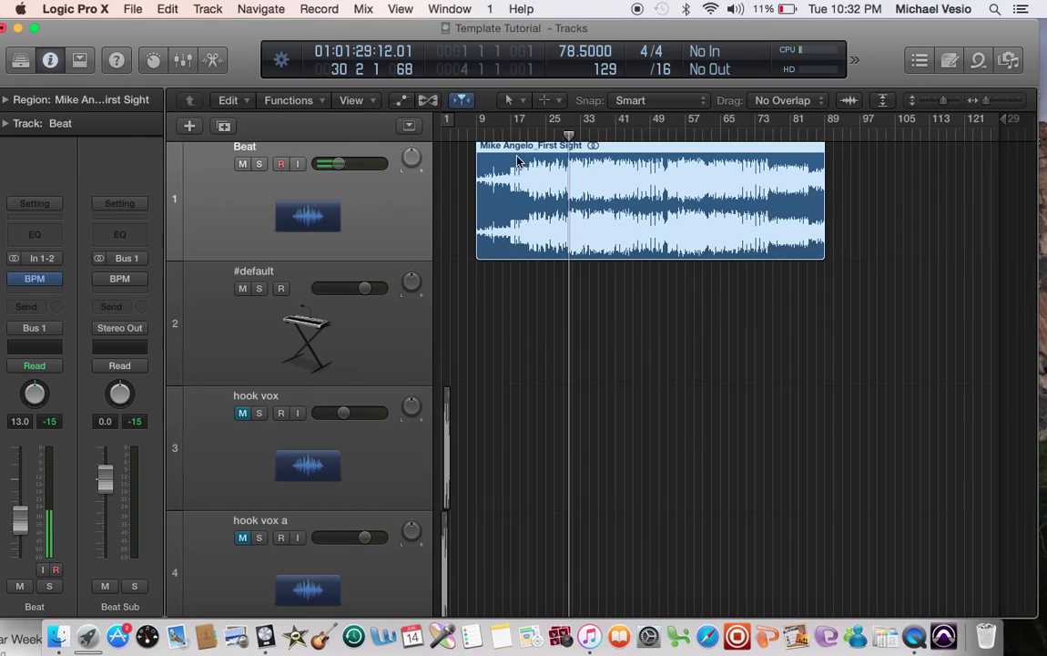
{"action": "left_click_drag", "start_coordinate": [483, 118], "coordinate": [517, 128]}
Split the Beat region at the locators, bars 17 and 25, using the 'split' help search.
{"action": "left_click", "coordinate": [522, 9]}
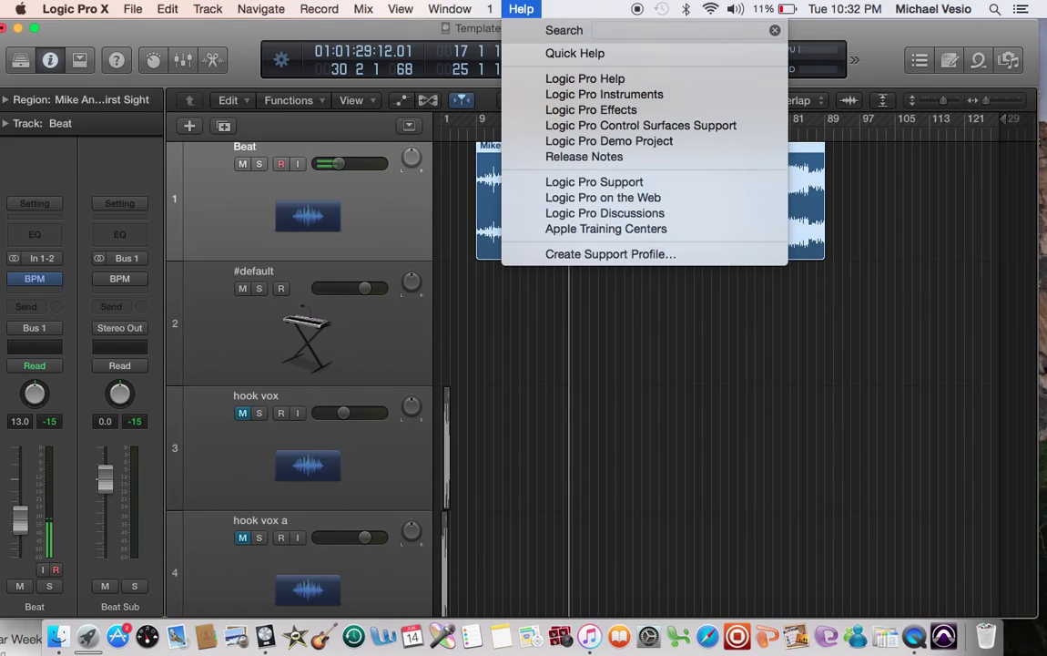
{"action": "type", "text": "split"}
{"action": "mouse_move", "coordinate": [671, 86]}
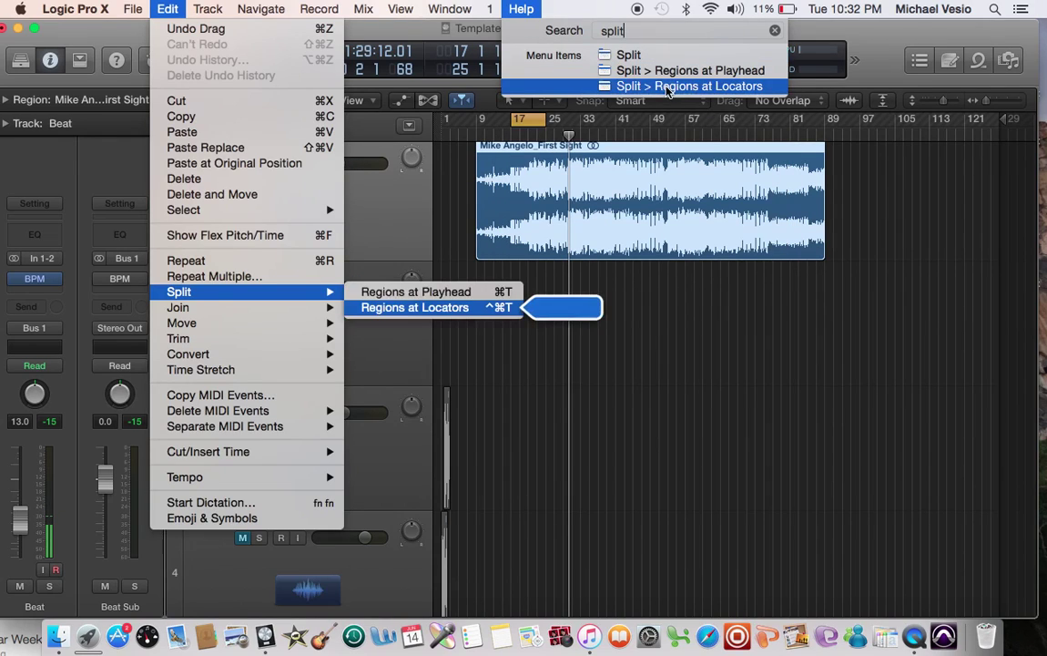
{"action": "left_click", "coordinate": [690, 85]}
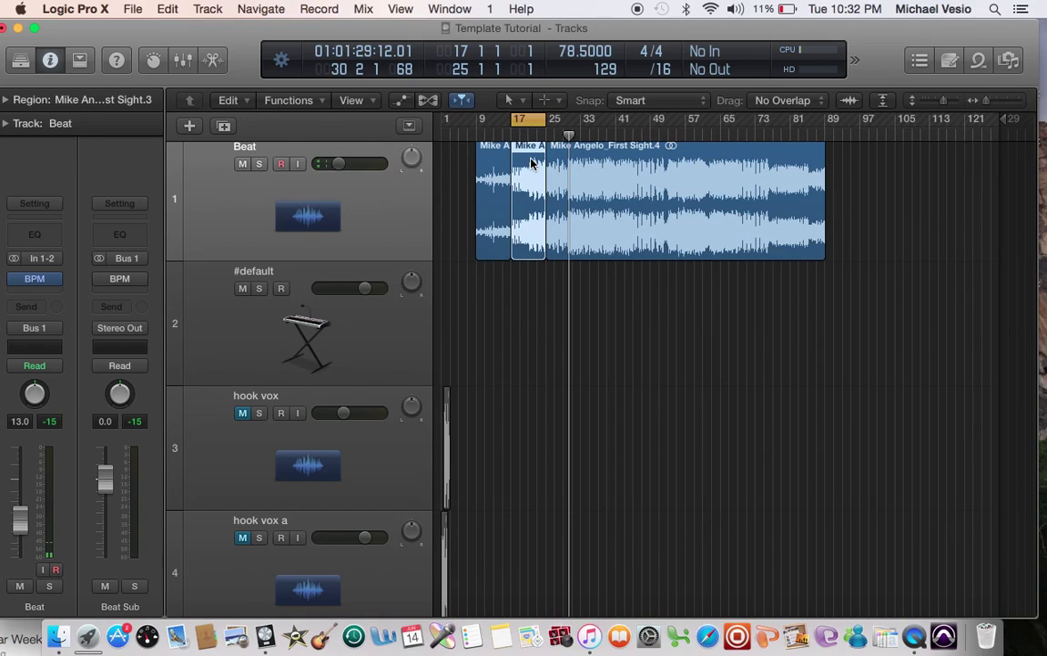
{"action": "left_click", "coordinate": [533, 162]}
Move the cycle to bars 25–33, split the region there, and drag a section to a new spot.
{"action": "left_click_drag", "start_coordinate": [528, 119], "coordinate": [559, 118]}
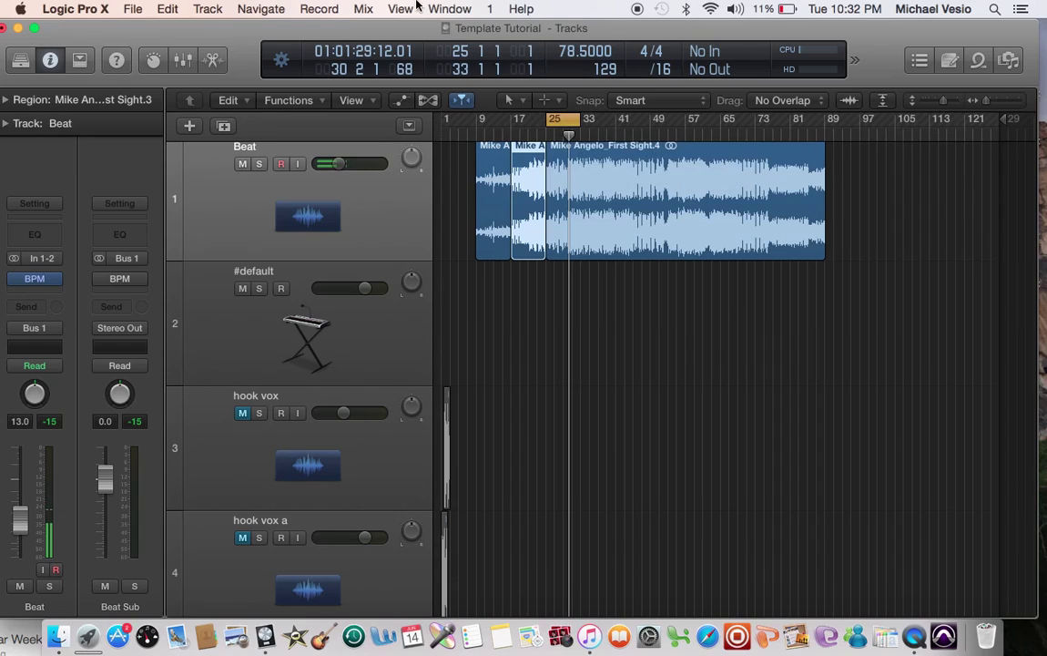
{"action": "left_click", "coordinate": [521, 8]}
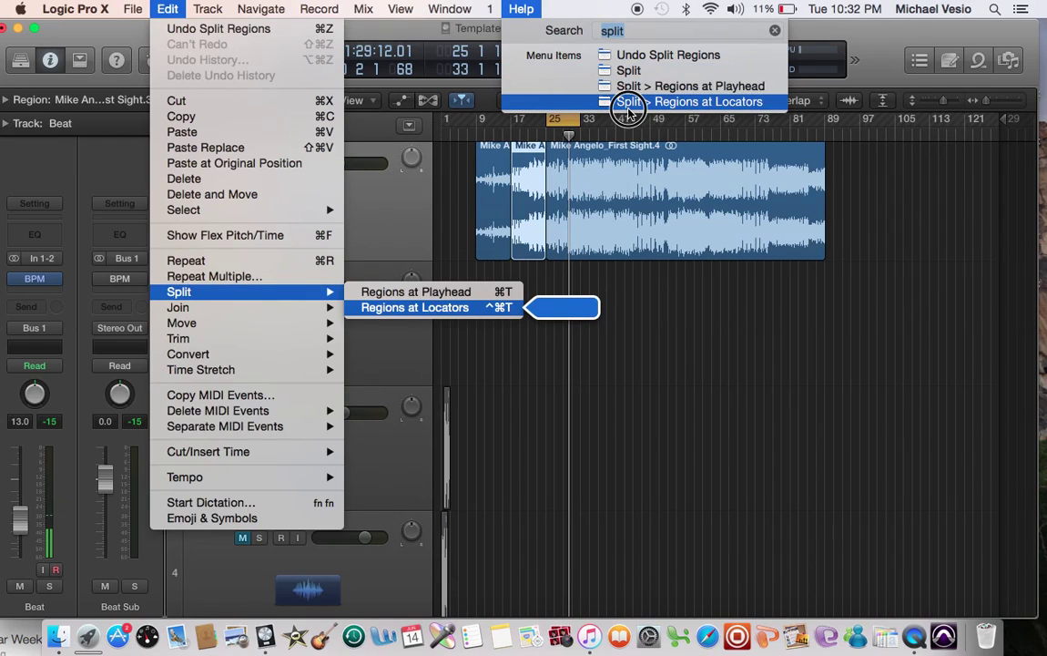
{"action": "left_click", "coordinate": [625, 100]}
{"action": "left_click", "coordinate": [513, 170]}
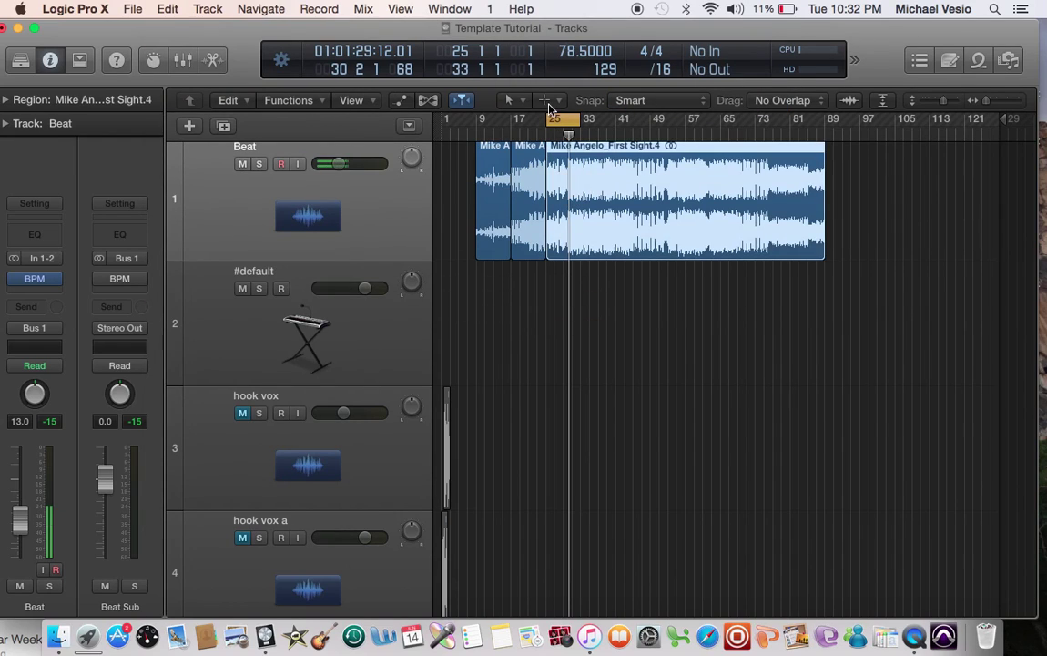
{"action": "left_click", "coordinate": [520, 8]}
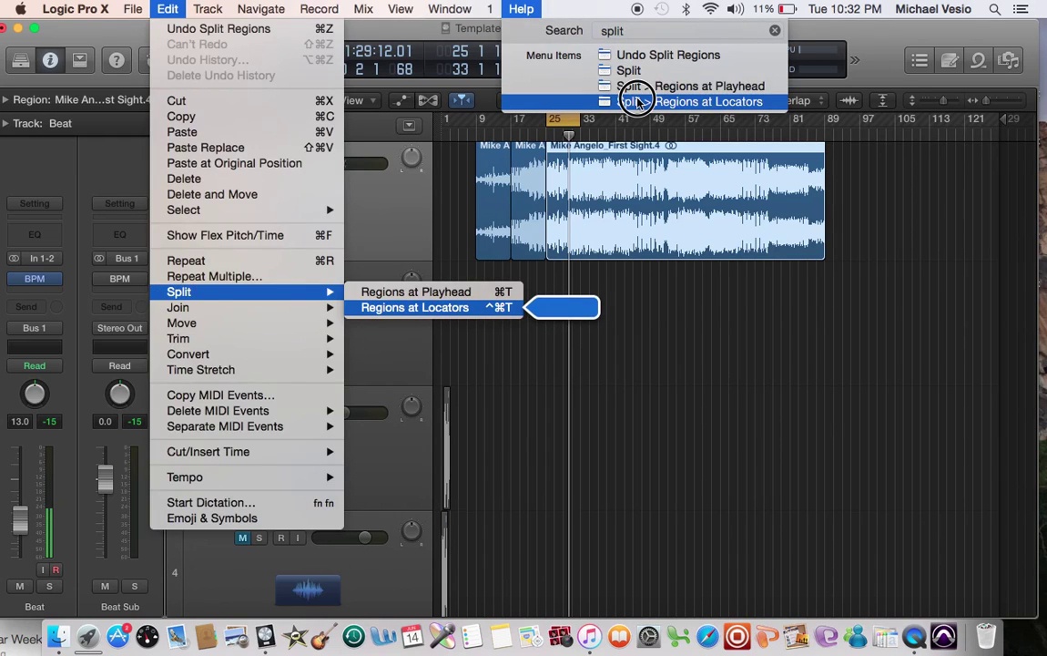
{"action": "left_click", "coordinate": [635, 100]}
{"action": "left_click_drag", "start_coordinate": [531, 198], "coordinate": [566, 205]}
{"action": "left_click", "coordinate": [511, 122]}
{"action": "key", "text": "super+Right"}
{"action": "key", "text": "super+Right"}
{"action": "key", "text": "super+Left"}
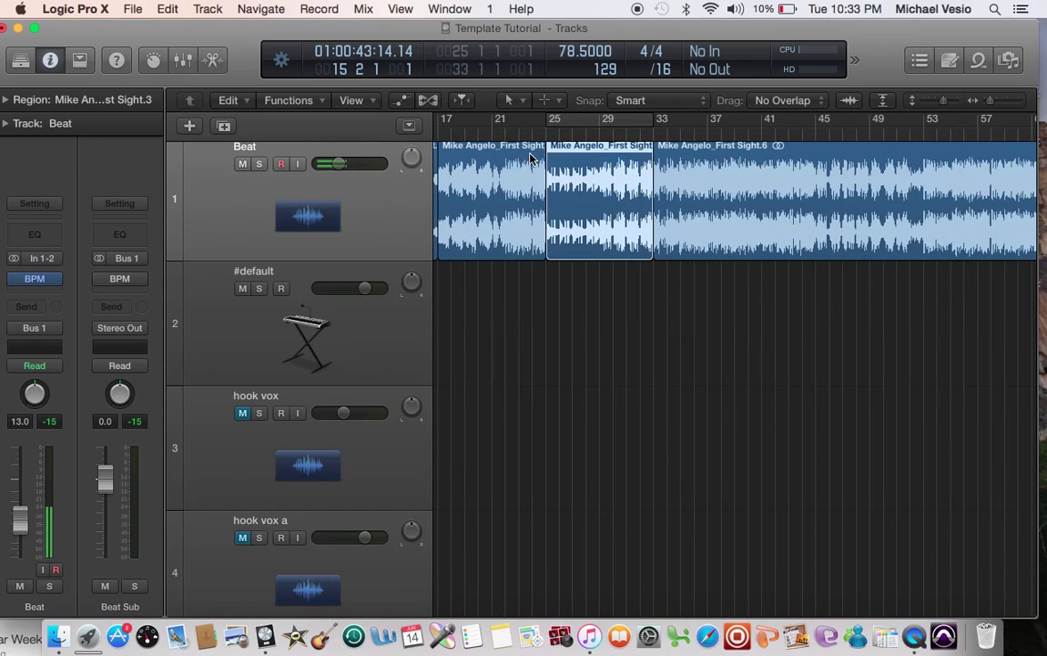
{"action": "scroll", "coordinate": [527, 153], "scroll_direction": "left", "scroll_amount": 5}
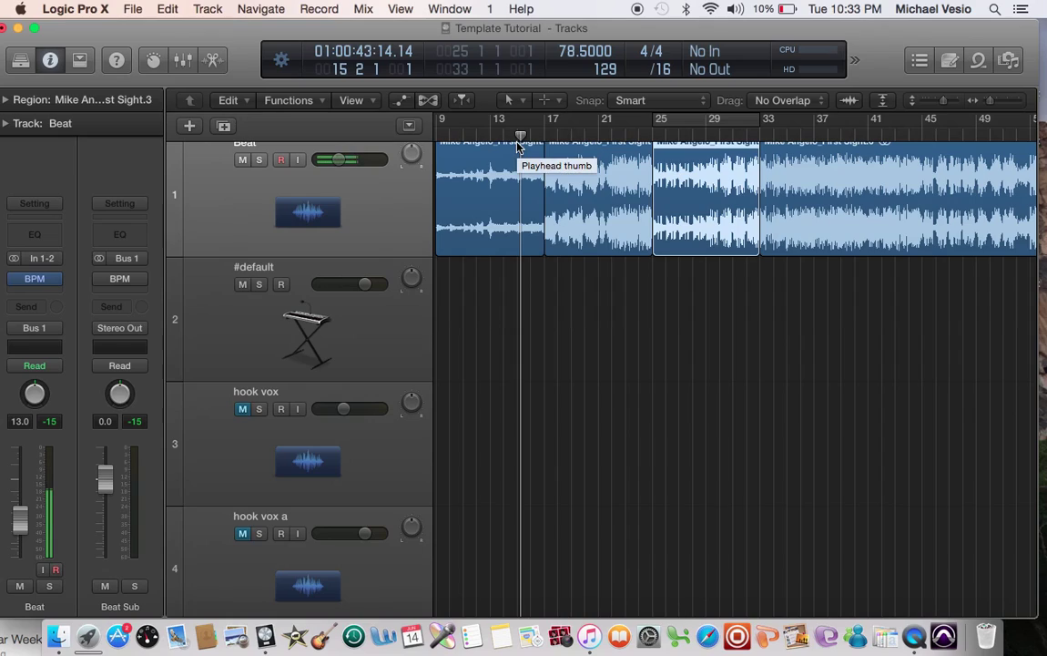
{"action": "left_click_drag", "start_coordinate": [521, 135], "coordinate": [533, 136]}
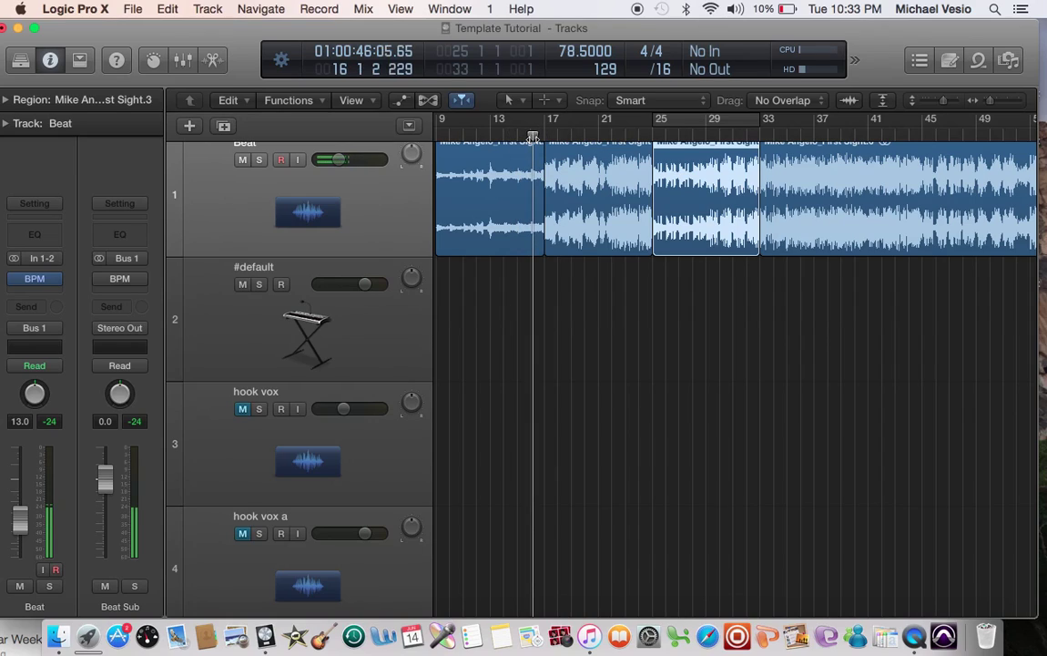
{"action": "left_click", "coordinate": [854, 60]}
{"action": "left_click", "coordinate": [853, 180]}
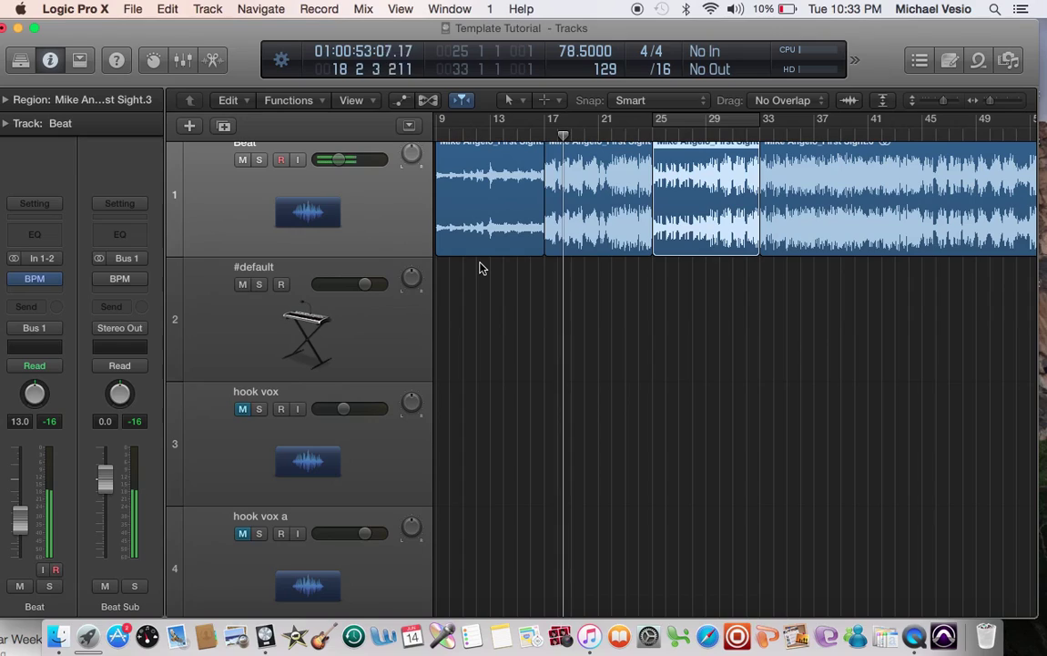
{"action": "left_click", "coordinate": [630, 134]}
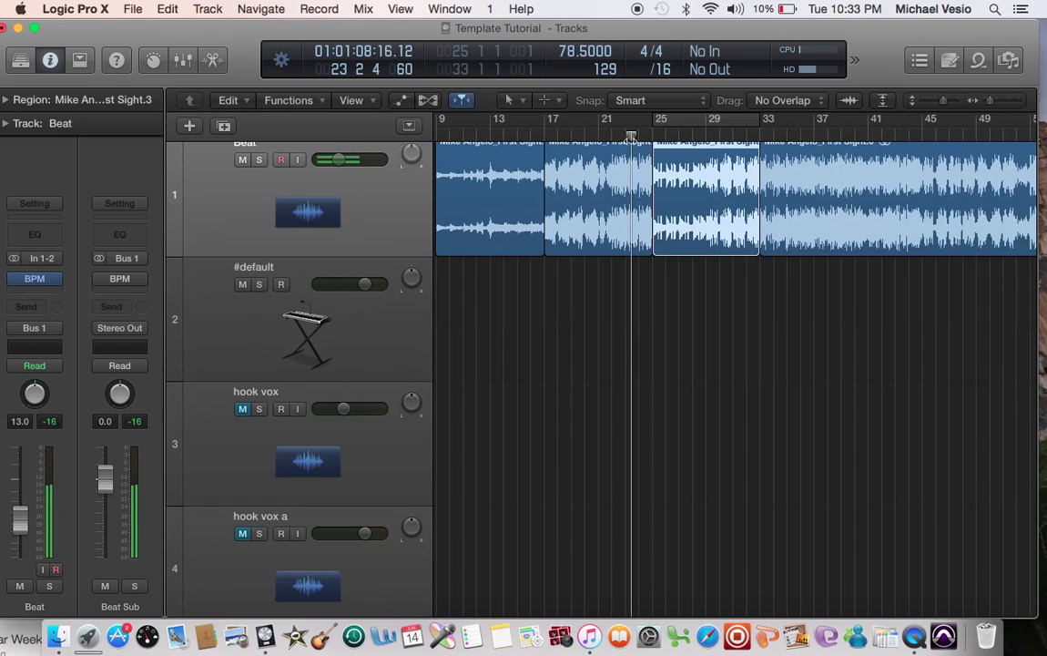